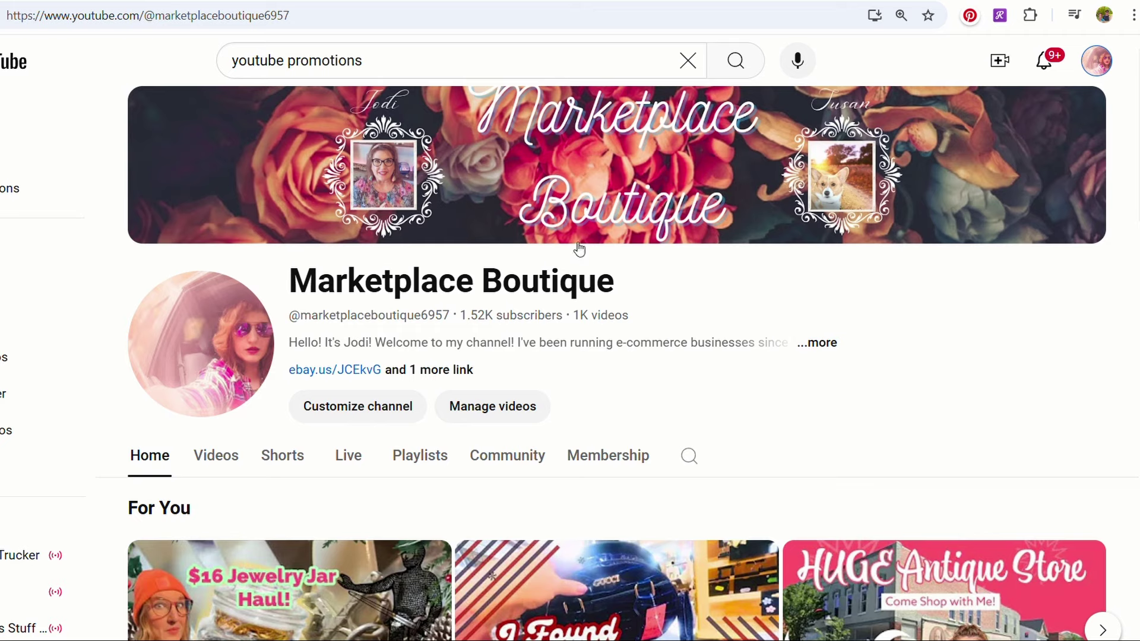
- Open YouTube Studio from the account menu and go to the channel's Content page
click(1096, 61)
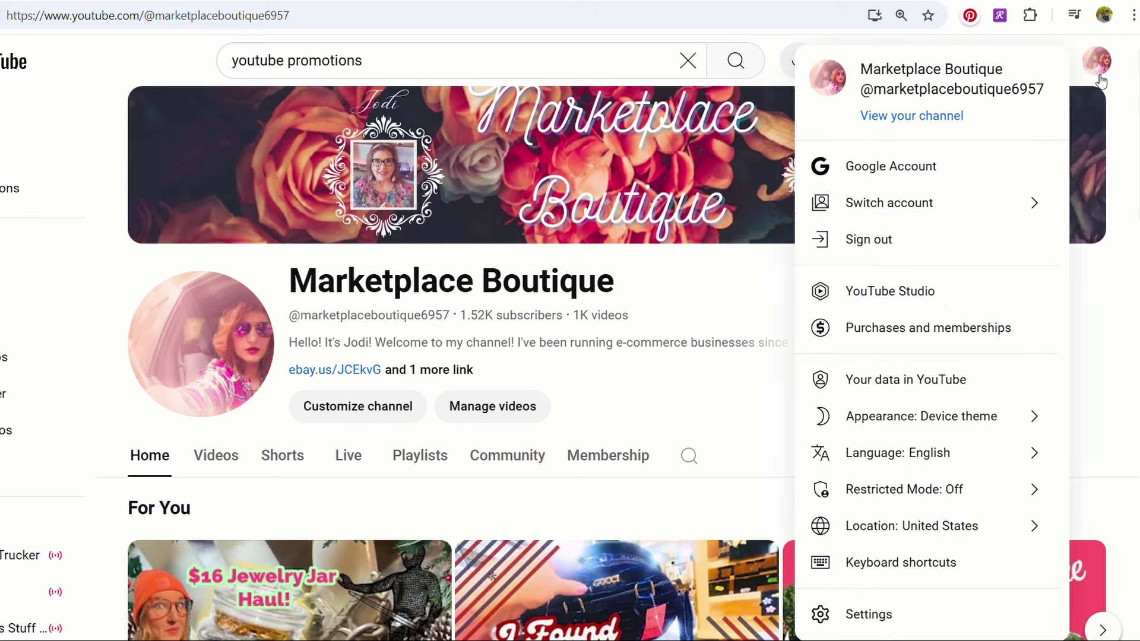
click(854, 295)
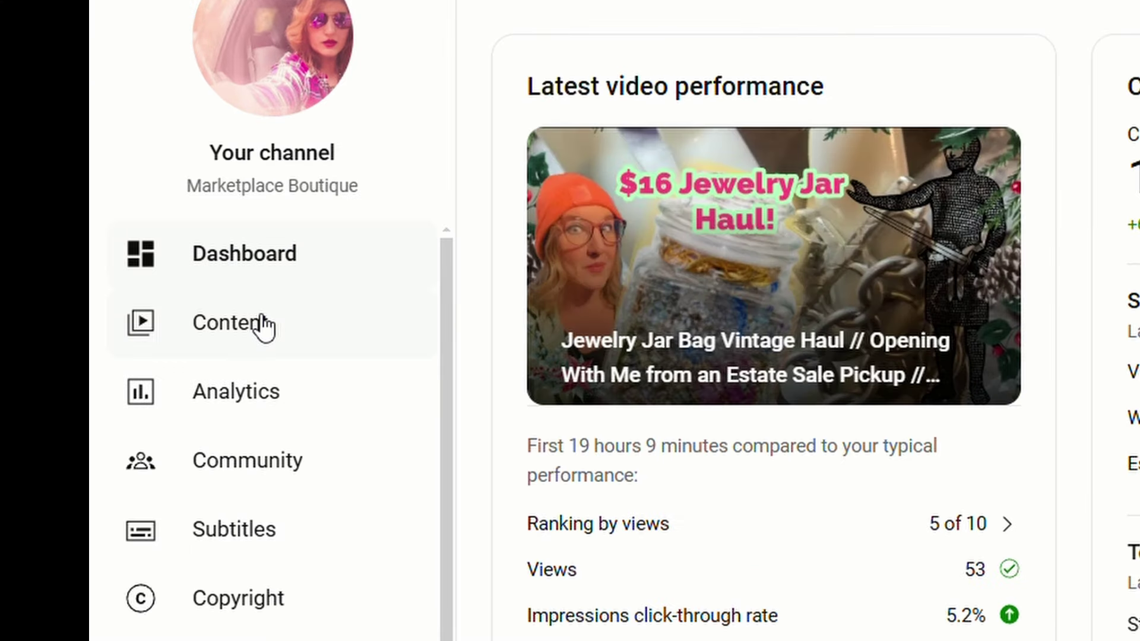
click(261, 325)
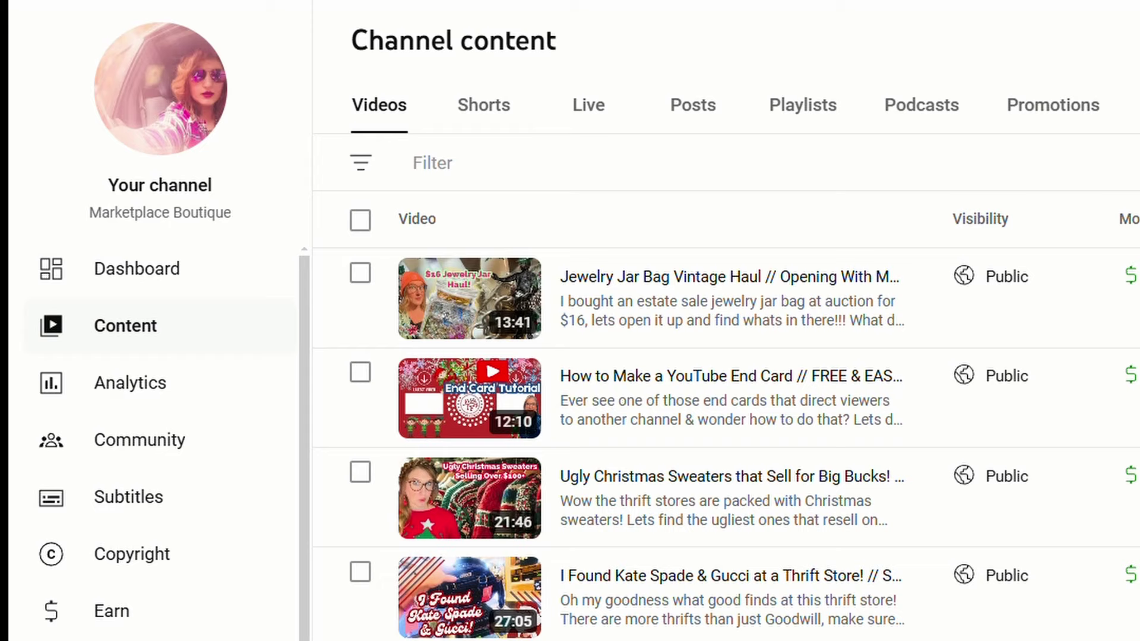
- Show the Promotions tab and scroll through the active audience-growth promotions
click(1076, 116)
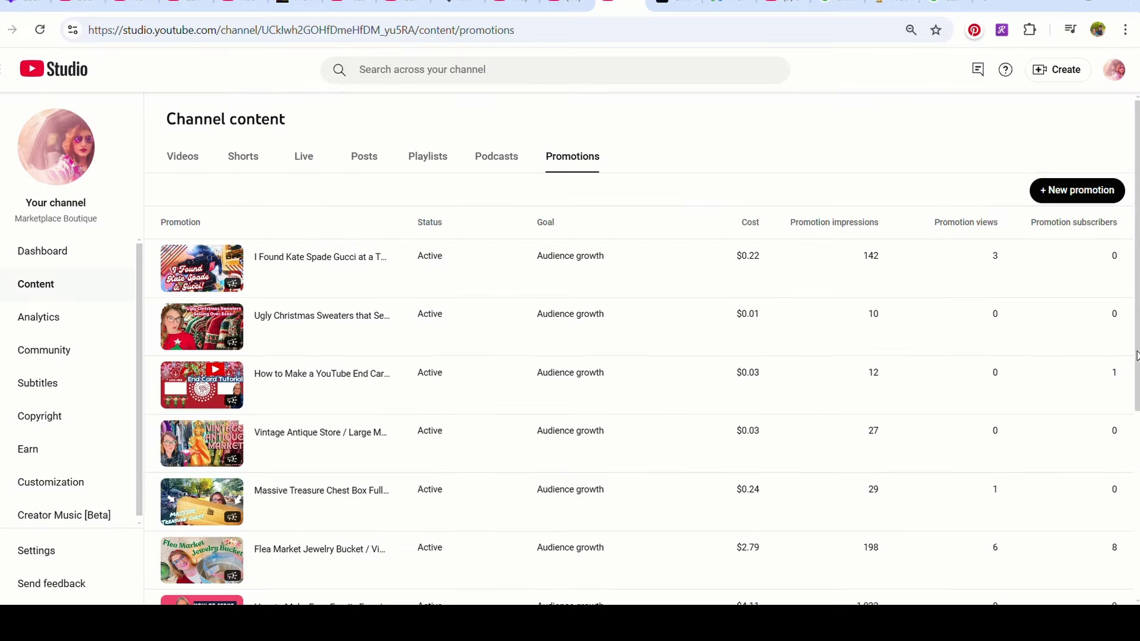
scroll(1136, 355, down, 1)
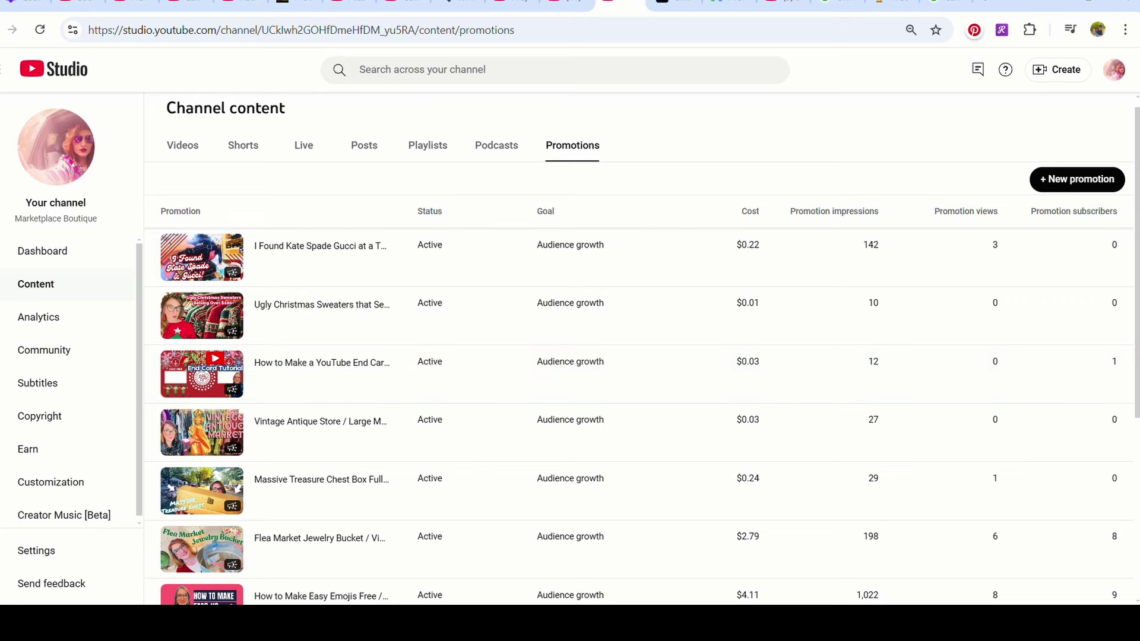
scroll(1127, 379, down, 1)
scroll(641, 380, down, 1)
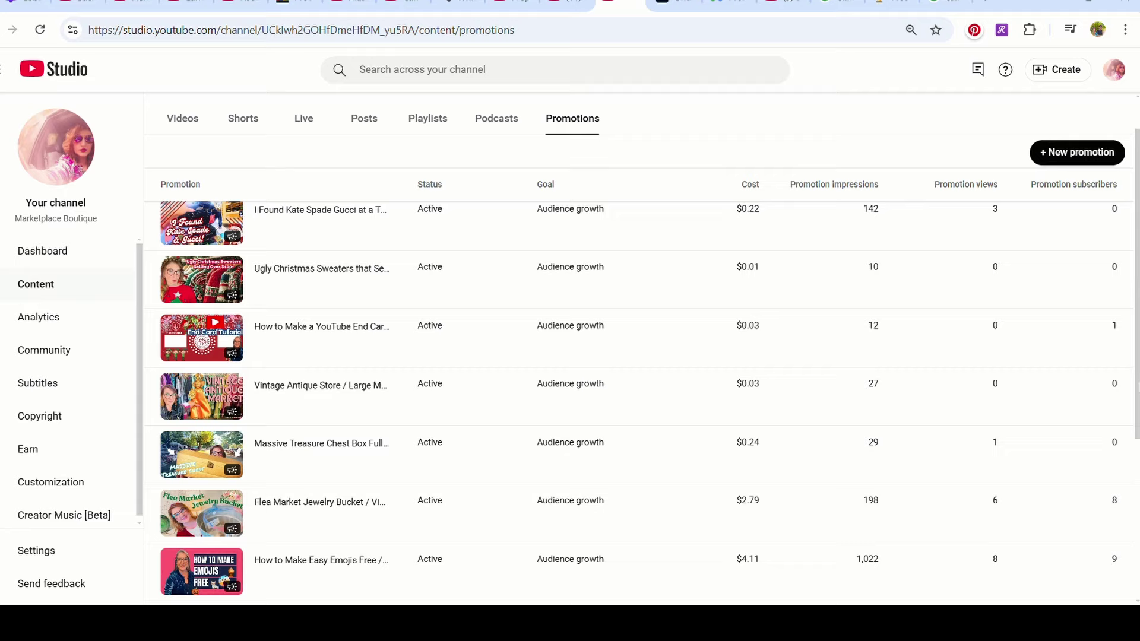
scroll(643, 403, down, 1)
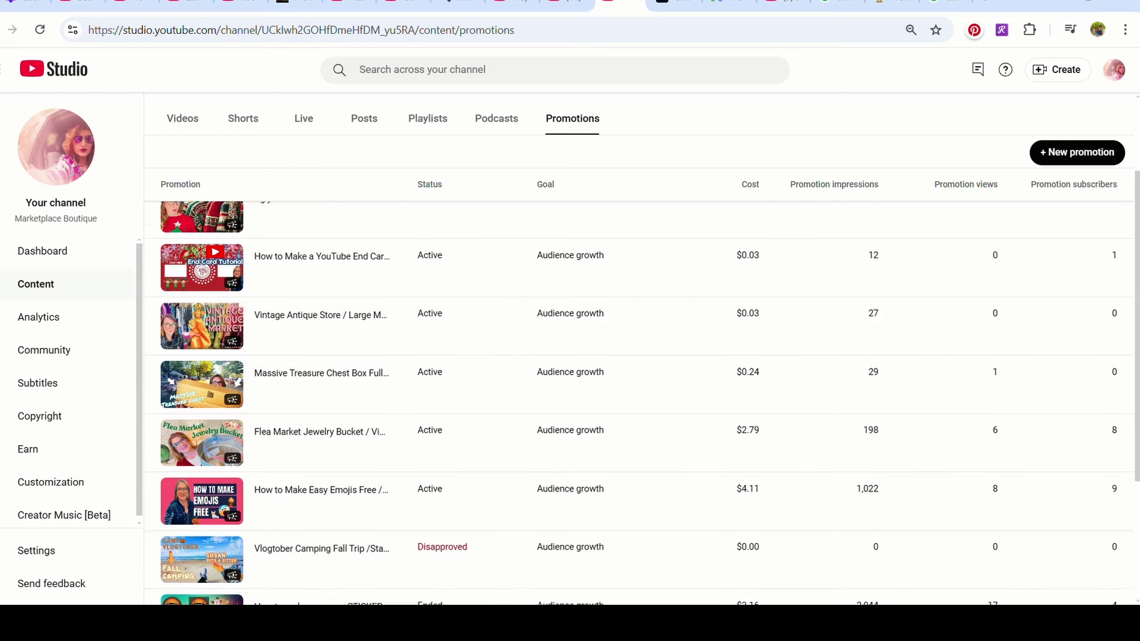
scroll(513, 455, down, 1)
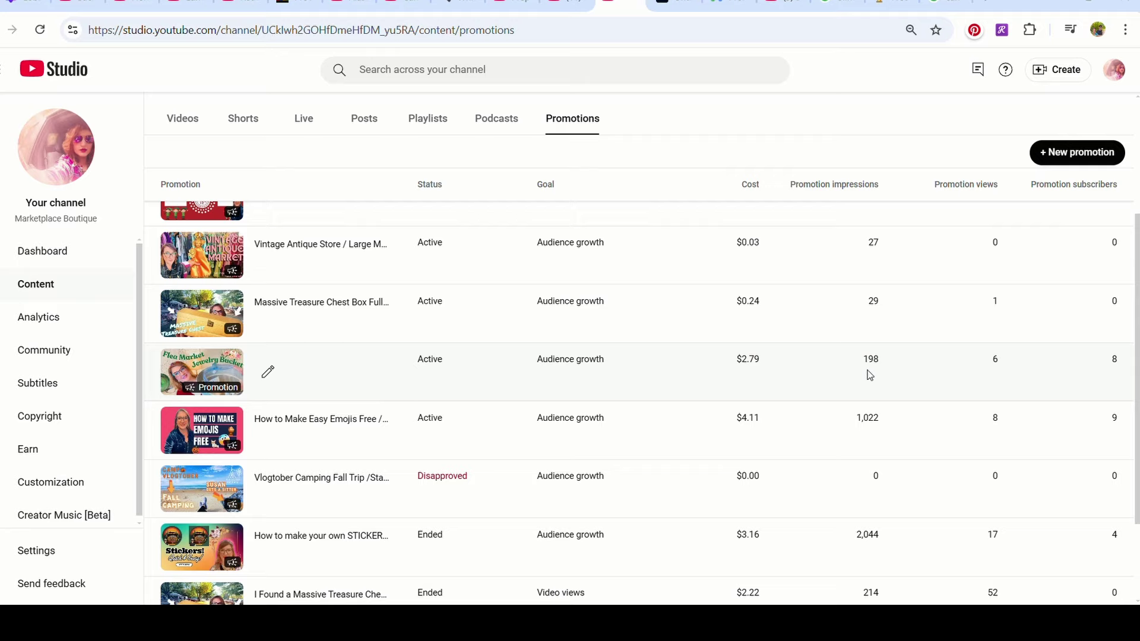
scroll(869, 374, down, 2)
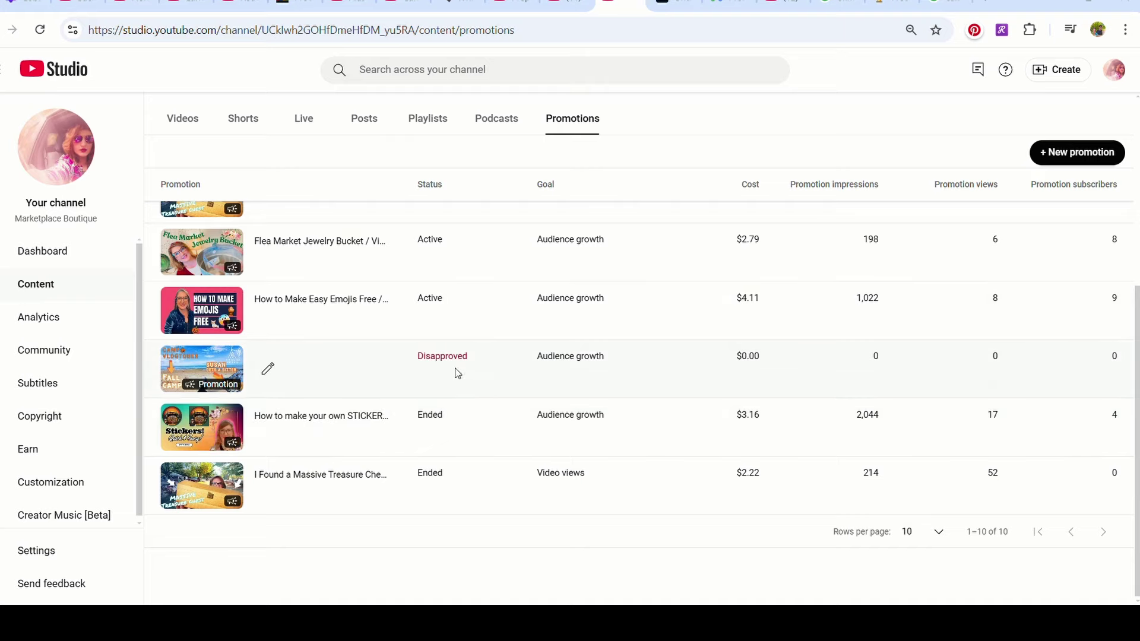
mouse_move(418, 354)
scroll(857, 259, up, 2)
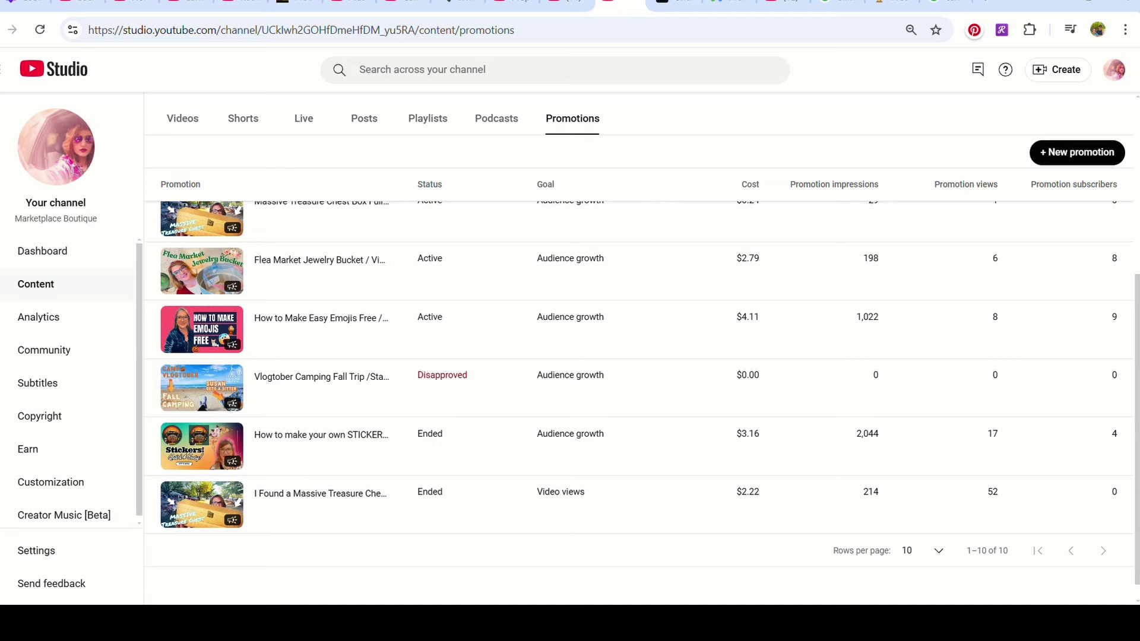
scroll(638, 404, up, 1)
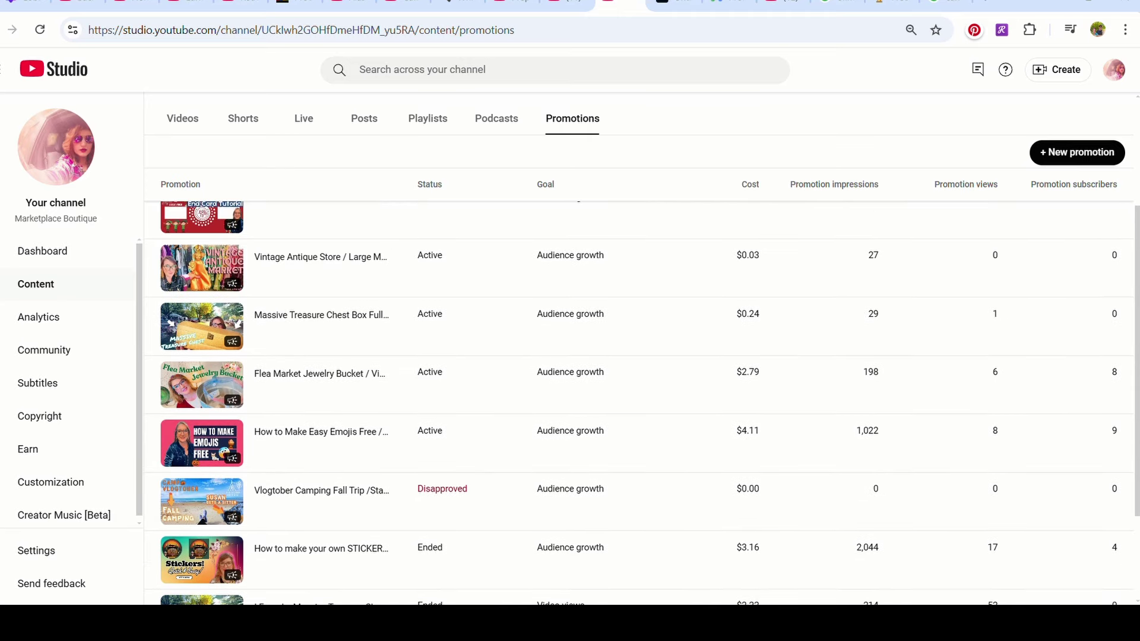
mouse_move(570, 470)
scroll(1131, 403, up, 3)
scroll(1128, 356, up, 1)
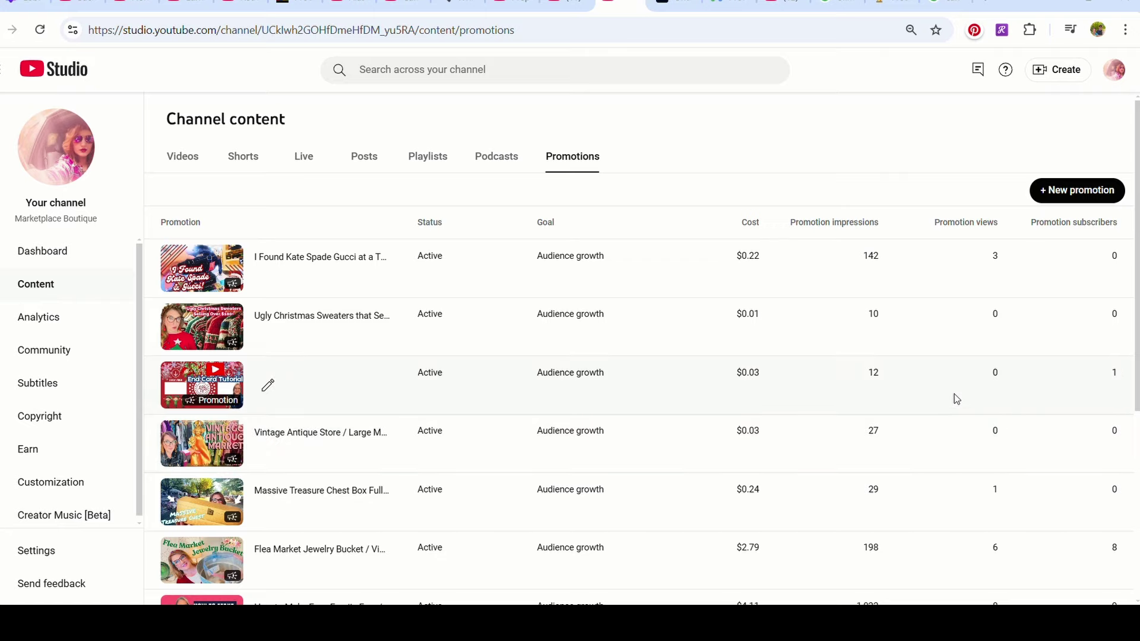
- Start a new video promotion and continue with the Audience growth goal
click(1057, 191)
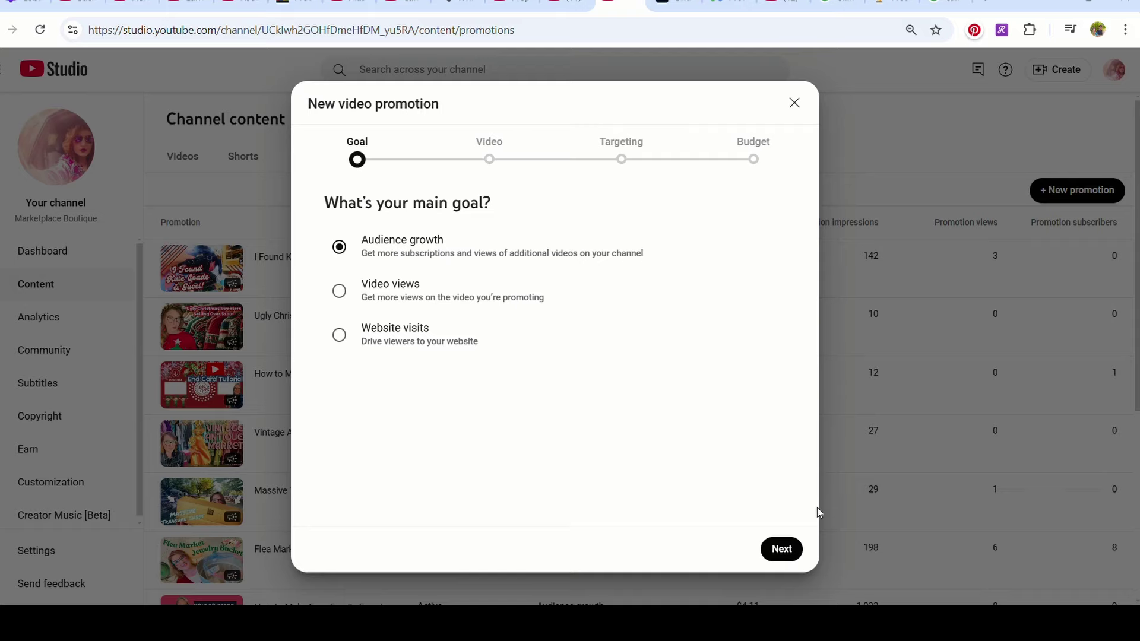
click(781, 549)
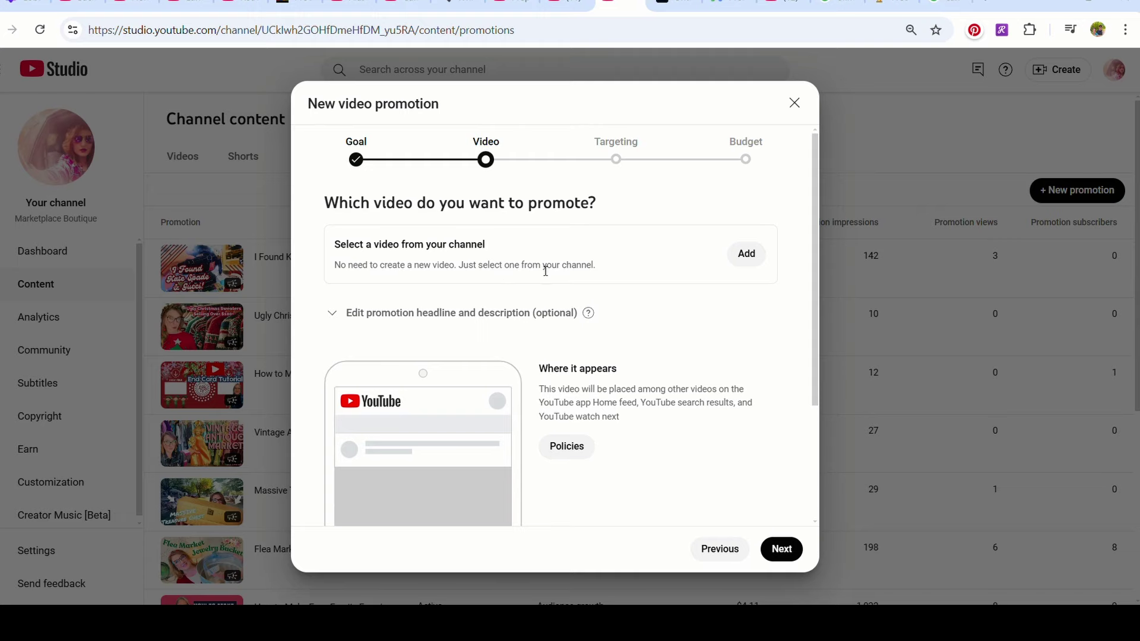
- Choose 'Vintage Jewelry Unboxing from Goodwill Jewelry Jars & Estate Sales!' as the promoted video
click(744, 256)
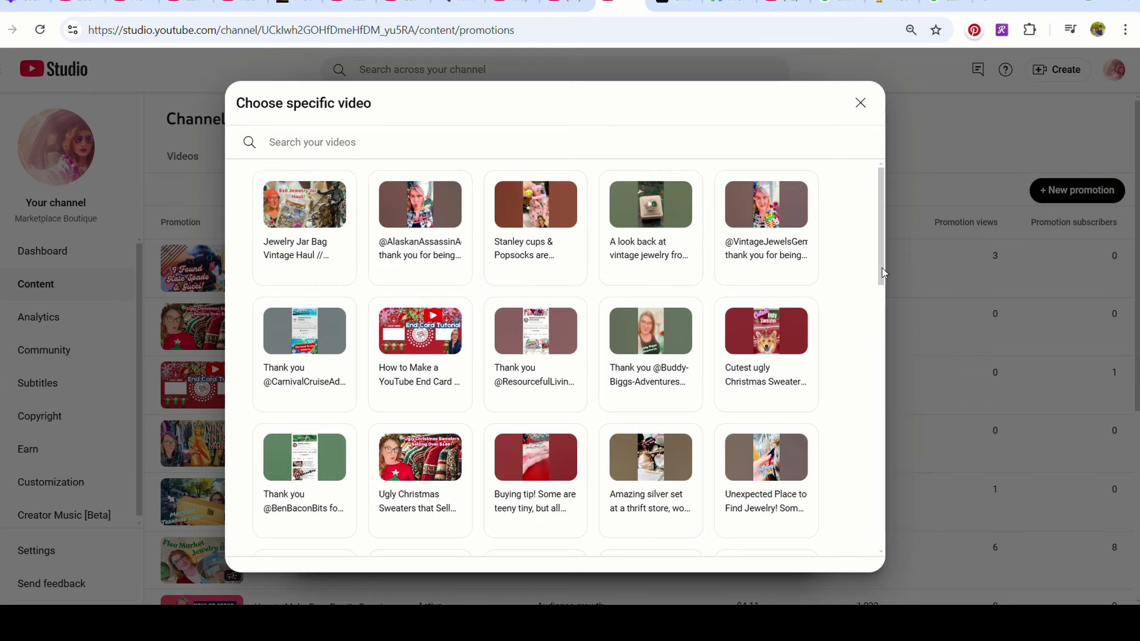
scroll(882, 274, down, 1)
scroll(882, 274, down, 3)
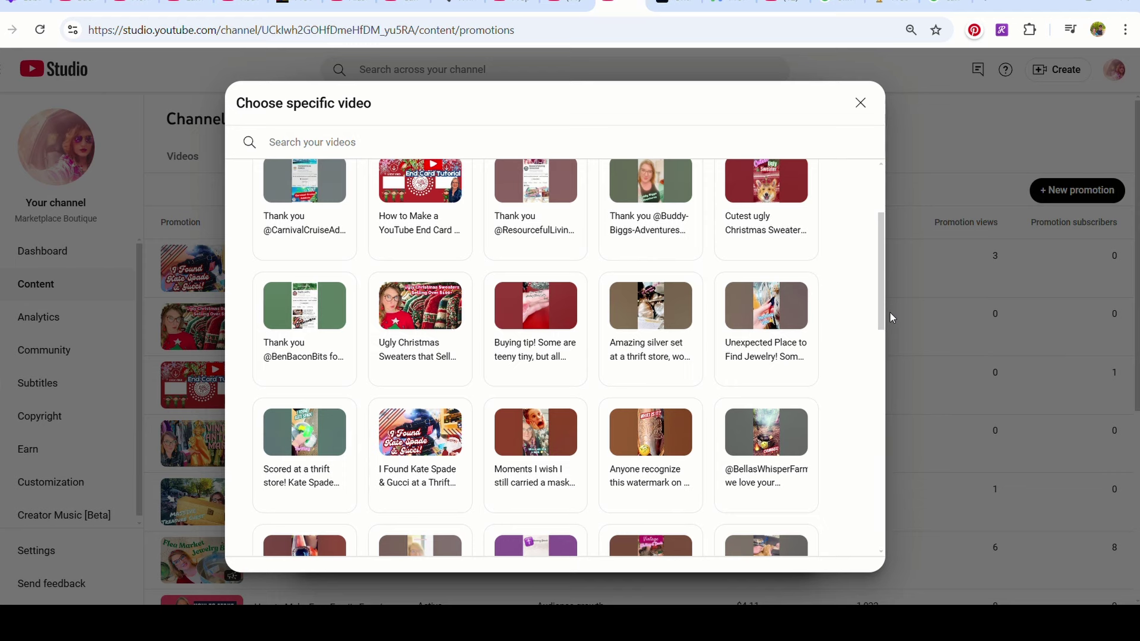
drag(889, 311, 884, 415)
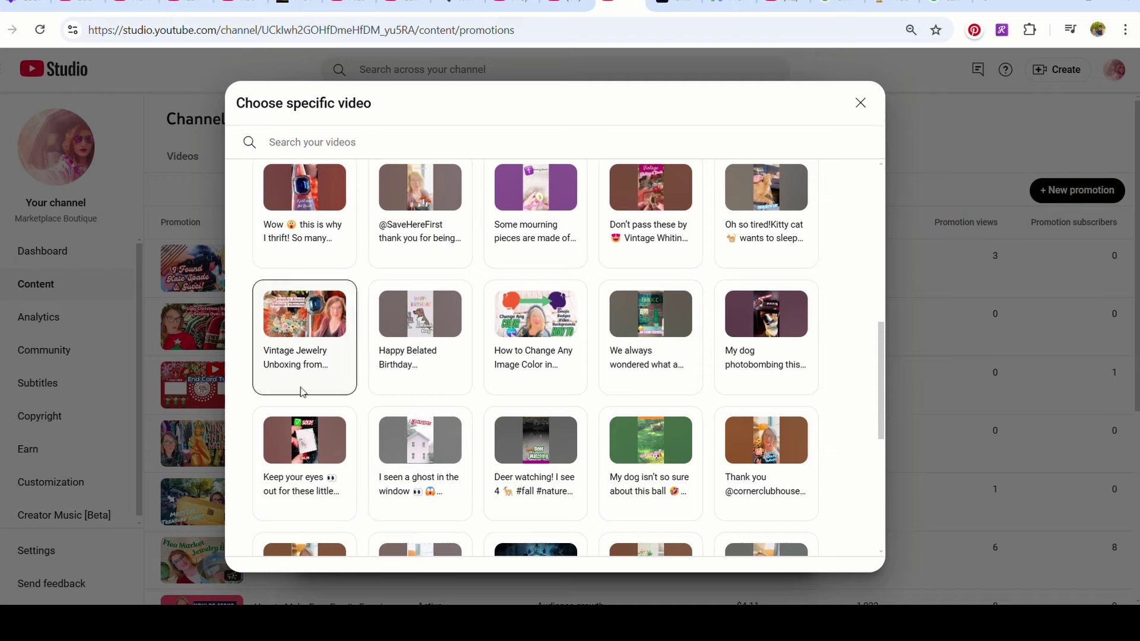
click(320, 339)
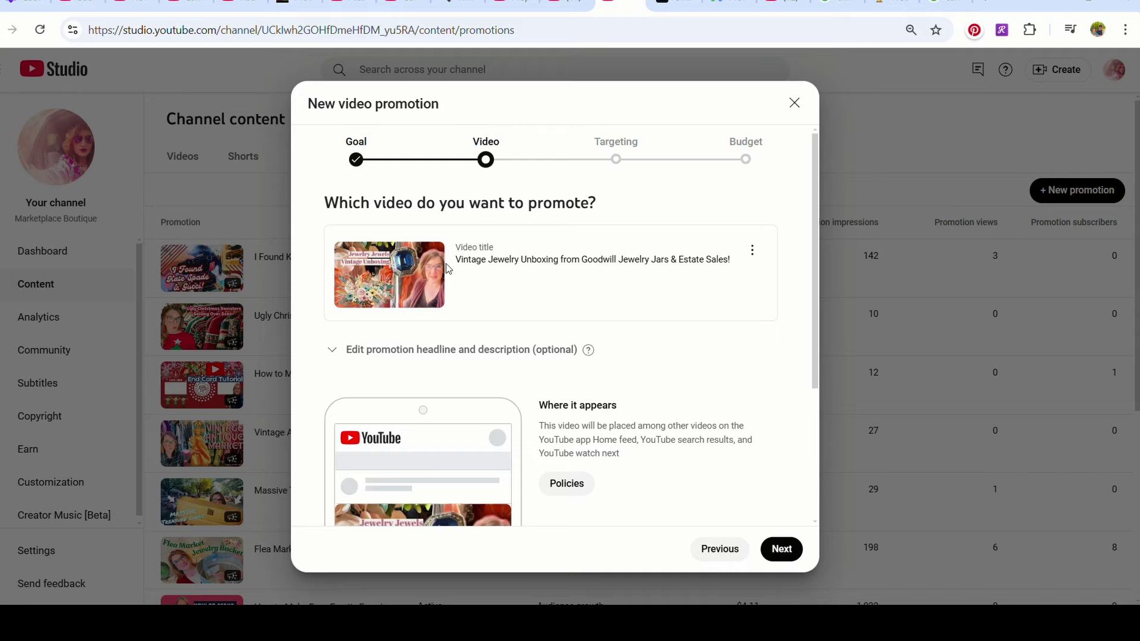
click(521, 260)
drag(518, 262, 544, 263)
- Target only the United States, Canada and United Kingdom by removing Australia and India
click(795, 553)
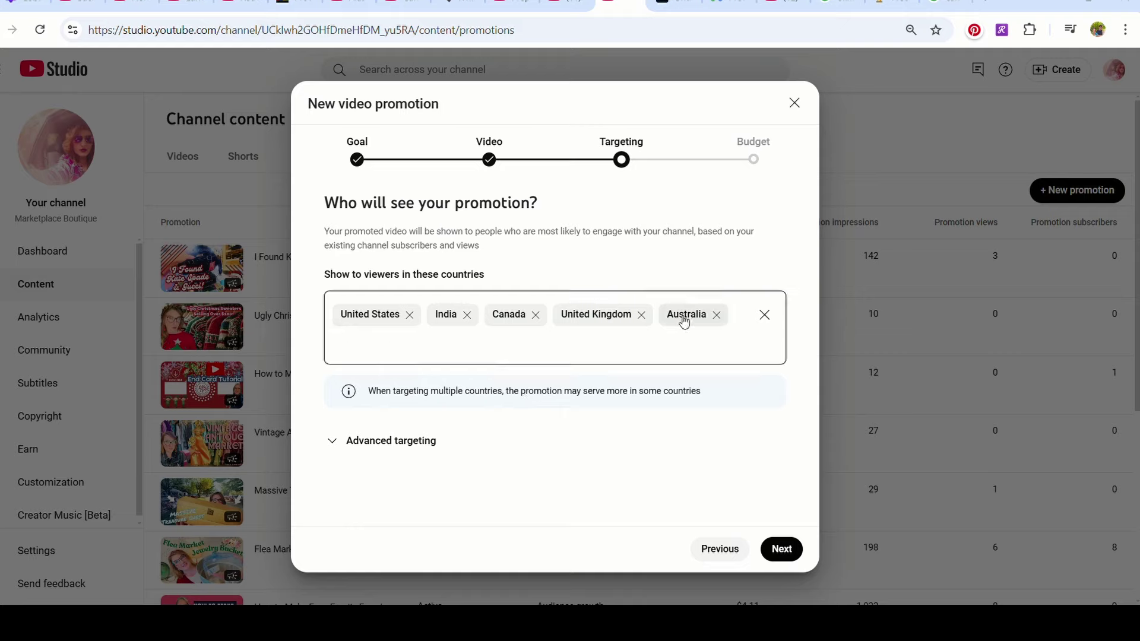
click(717, 315)
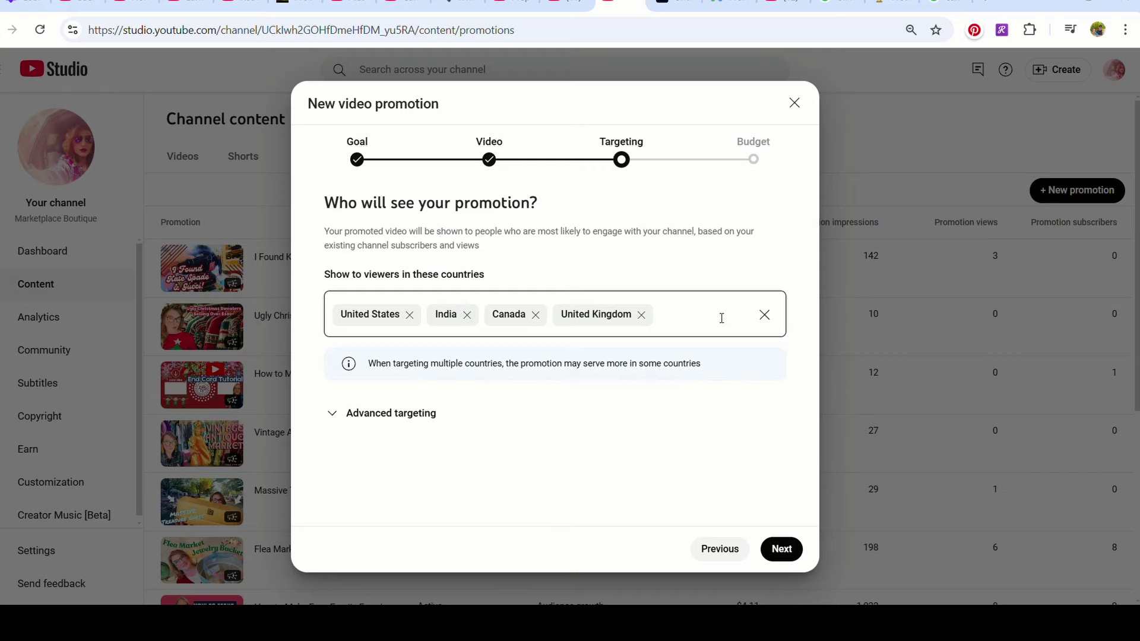
click(467, 314)
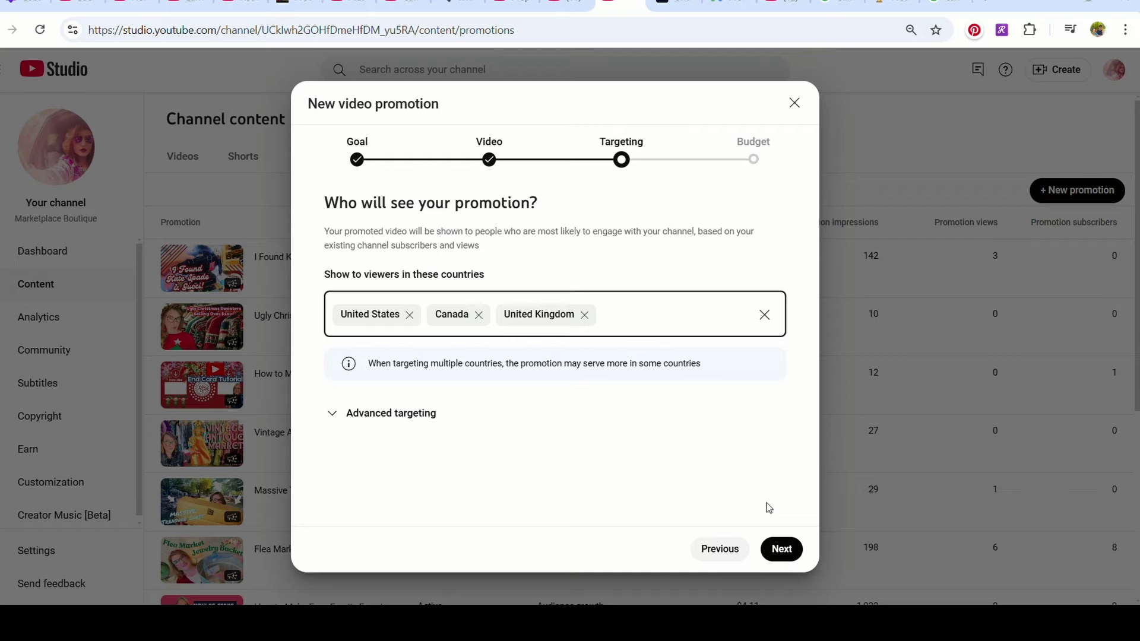
click(779, 548)
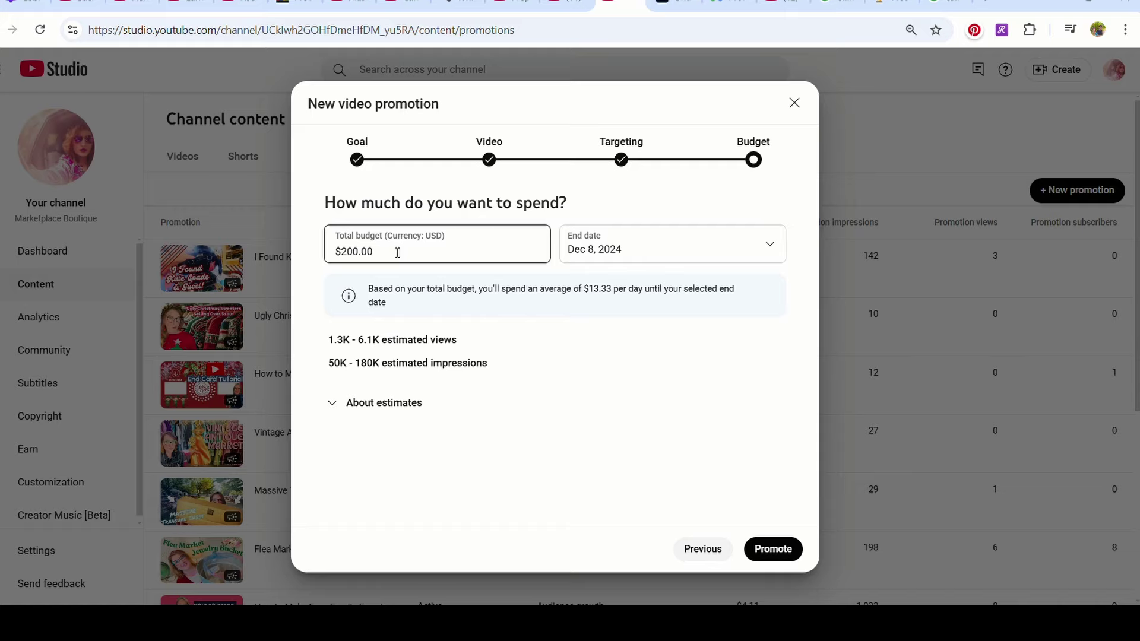
- Change the total budget from $200.00 to $4.44 and set the end date to Jan 5, 2025
drag(398, 253, 269, 255)
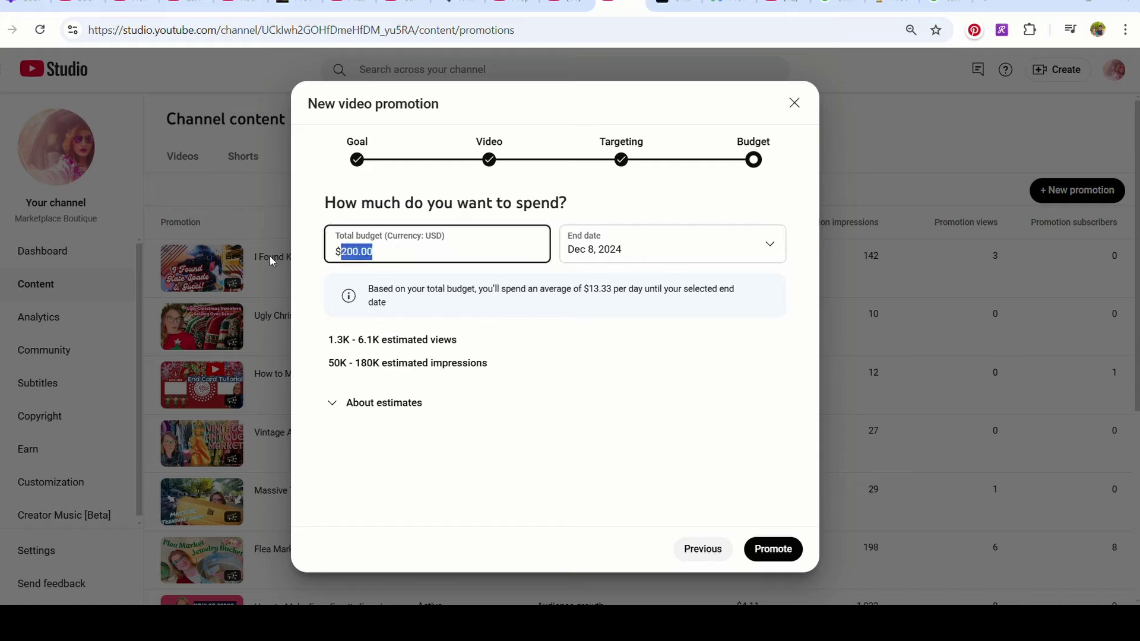
key(BackSpace)
text(4.44)
click(630, 247)
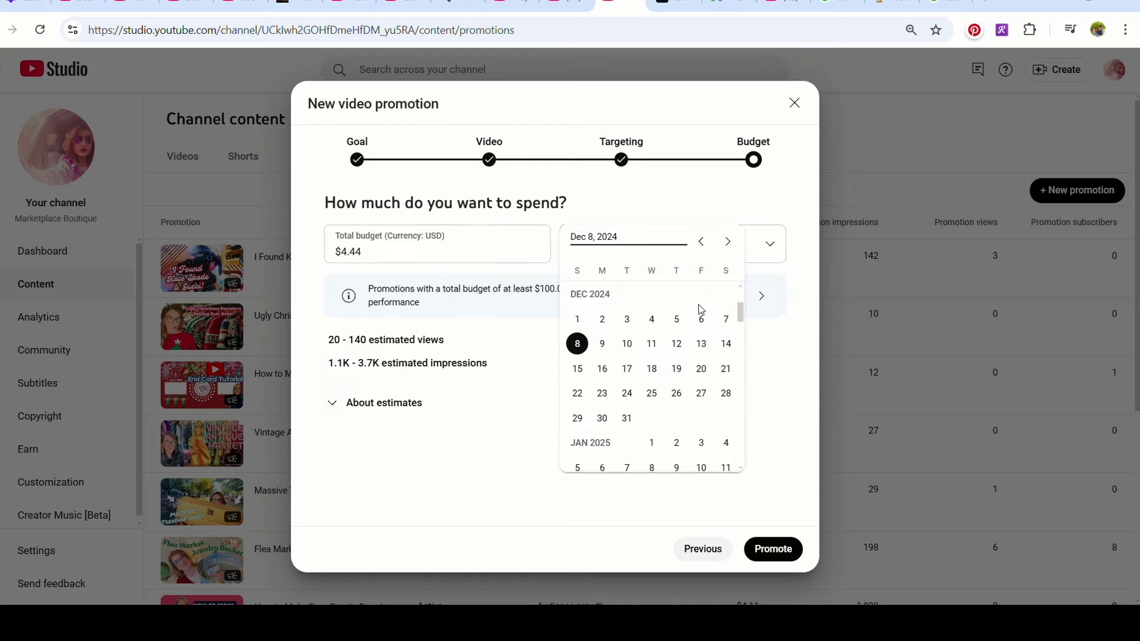
drag(741, 302, 742, 328)
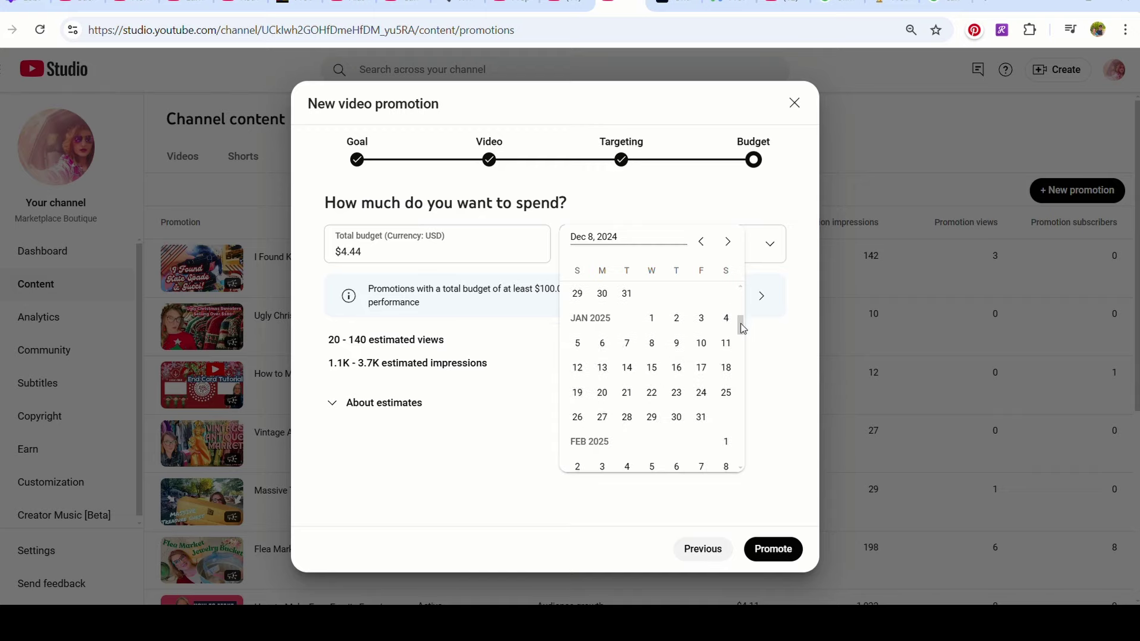
click(709, 400)
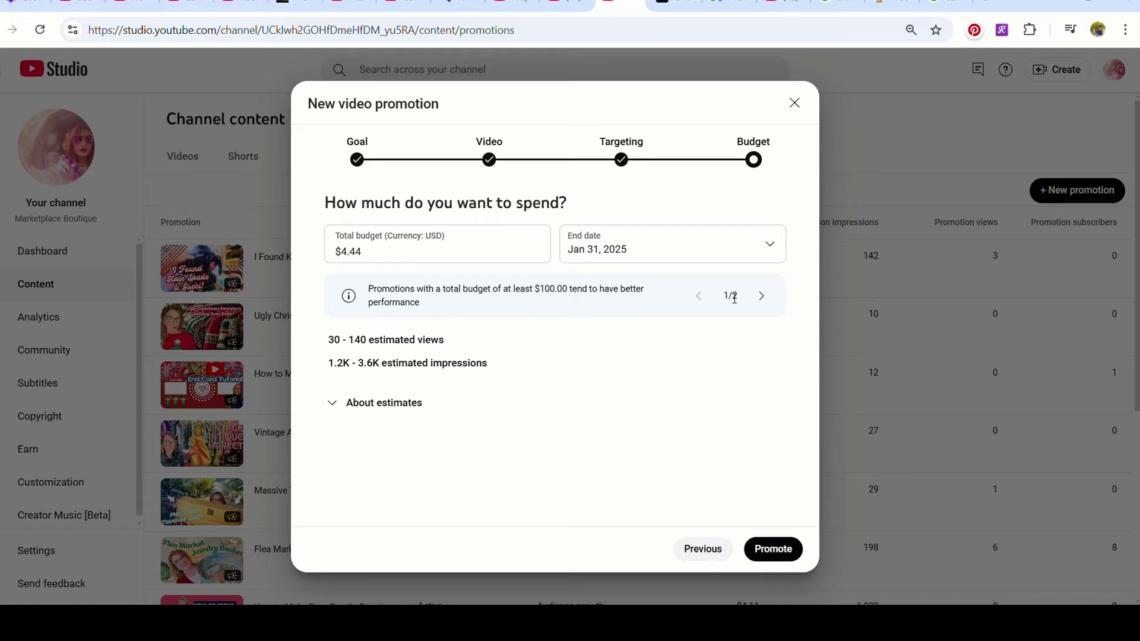
click(766, 300)
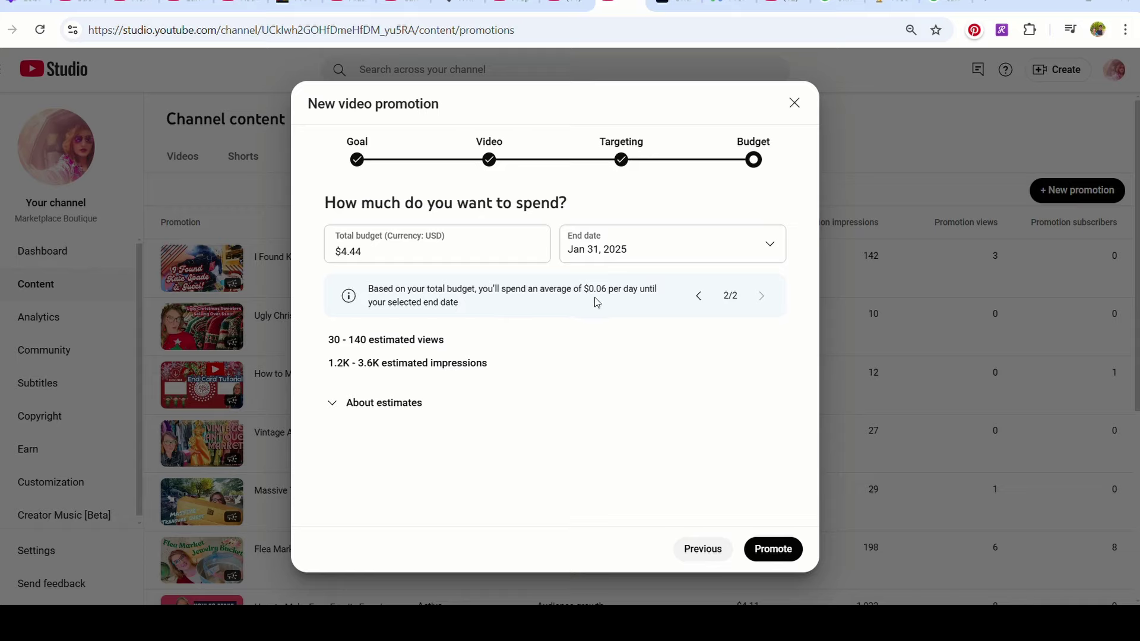
click(769, 248)
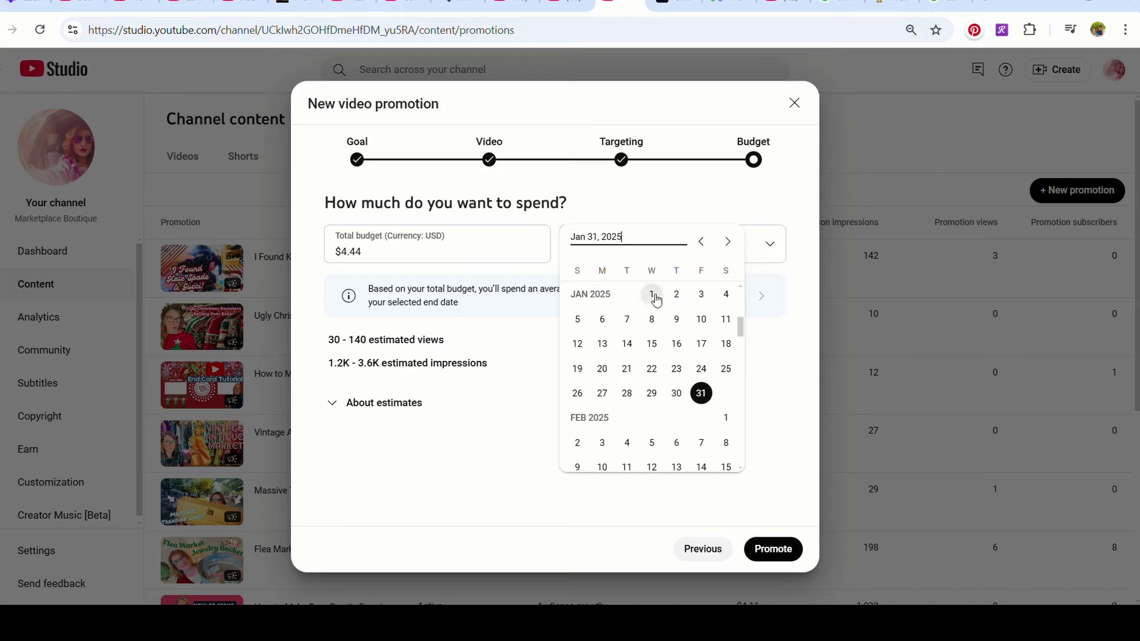
click(578, 319)
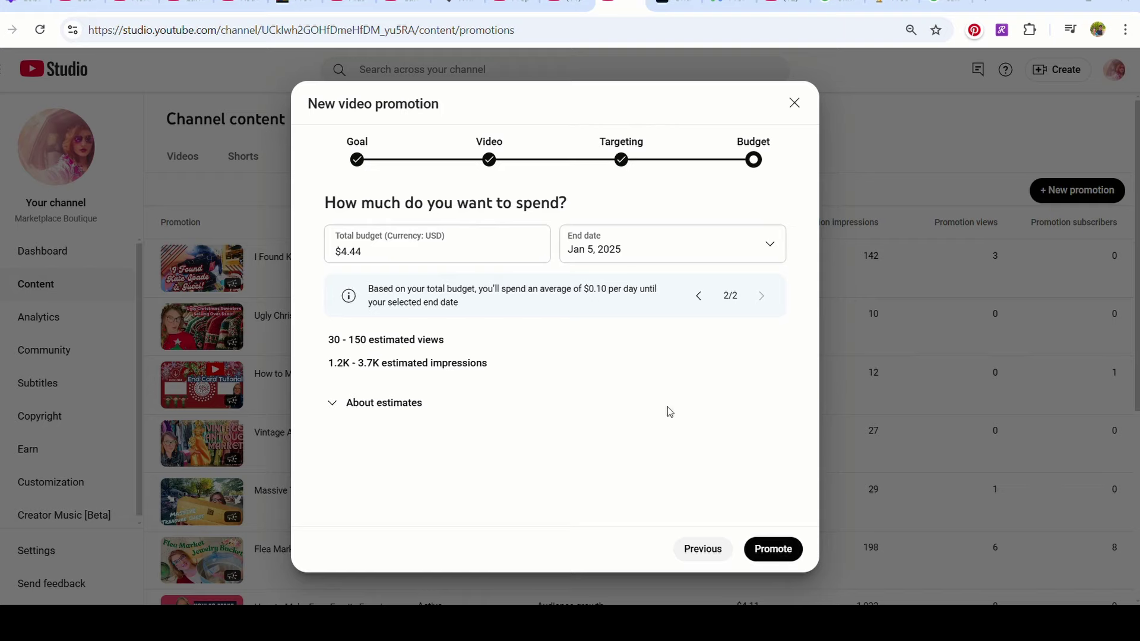
- Submit the promotion and check that the Vintage Jewelry Unboxing entry shows as Pending
click(780, 552)
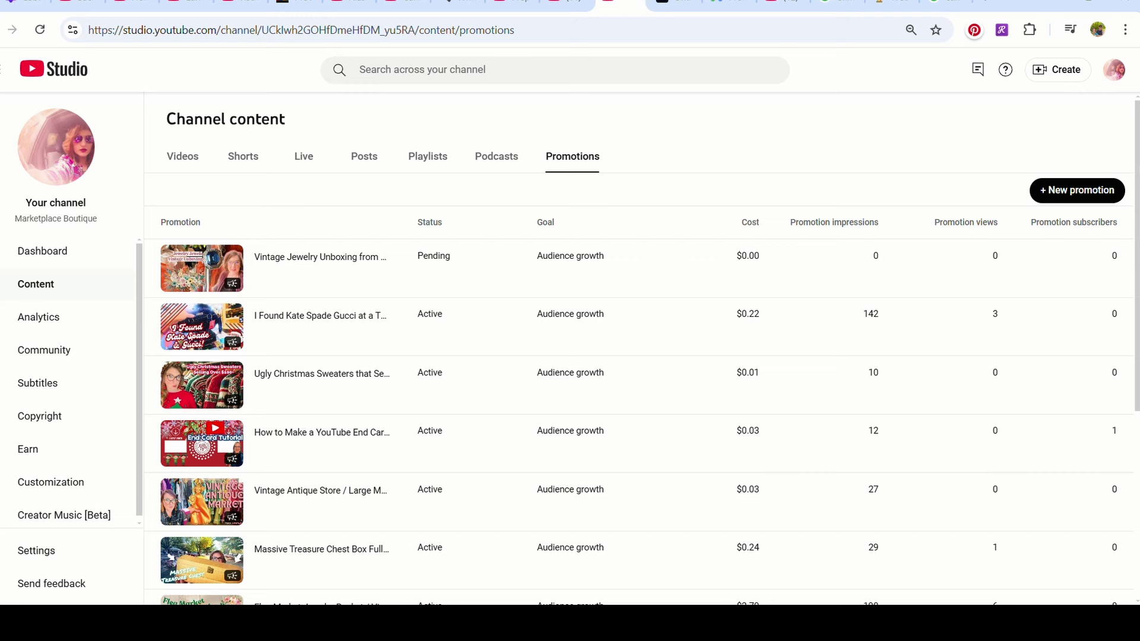
scroll(641, 350, down, 3)
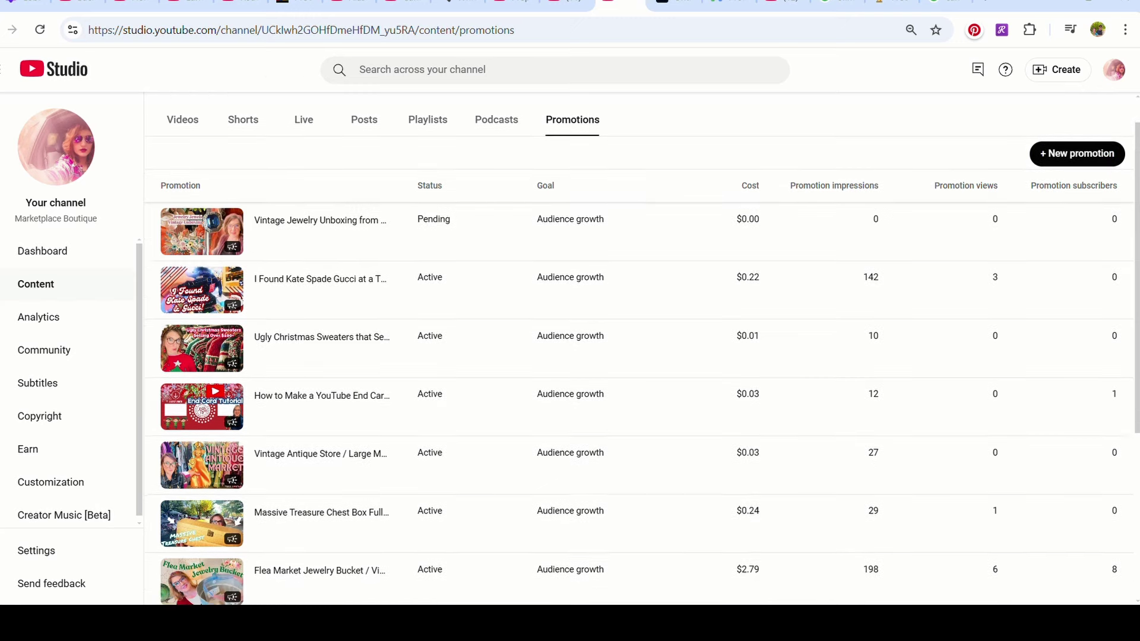
scroll(641, 398, down, 3)
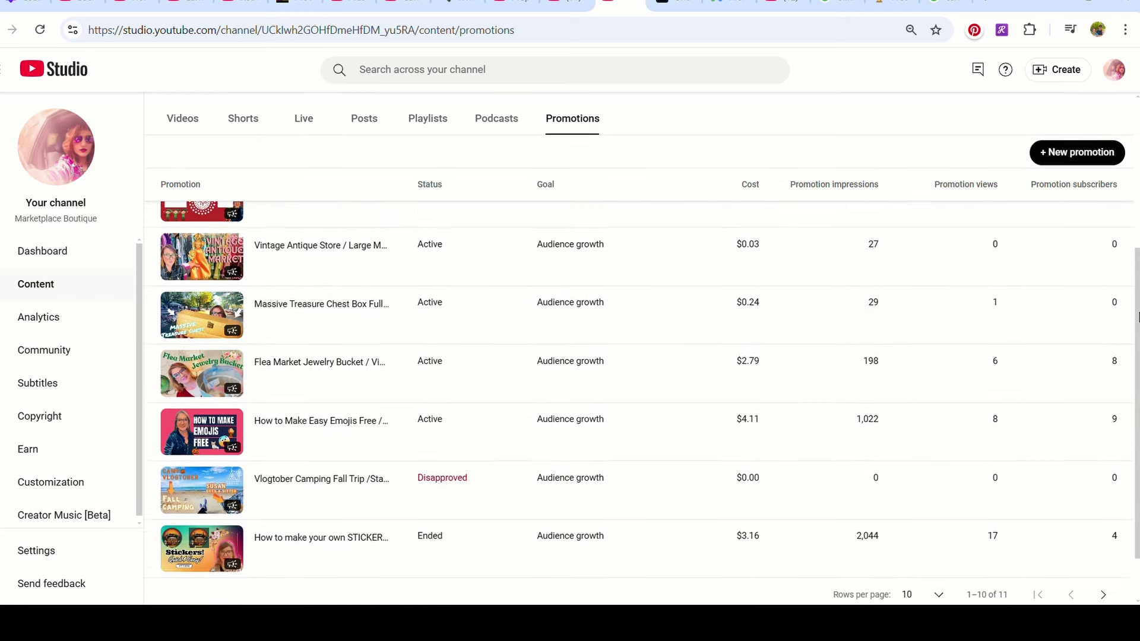
scroll(641, 398, up, 3)
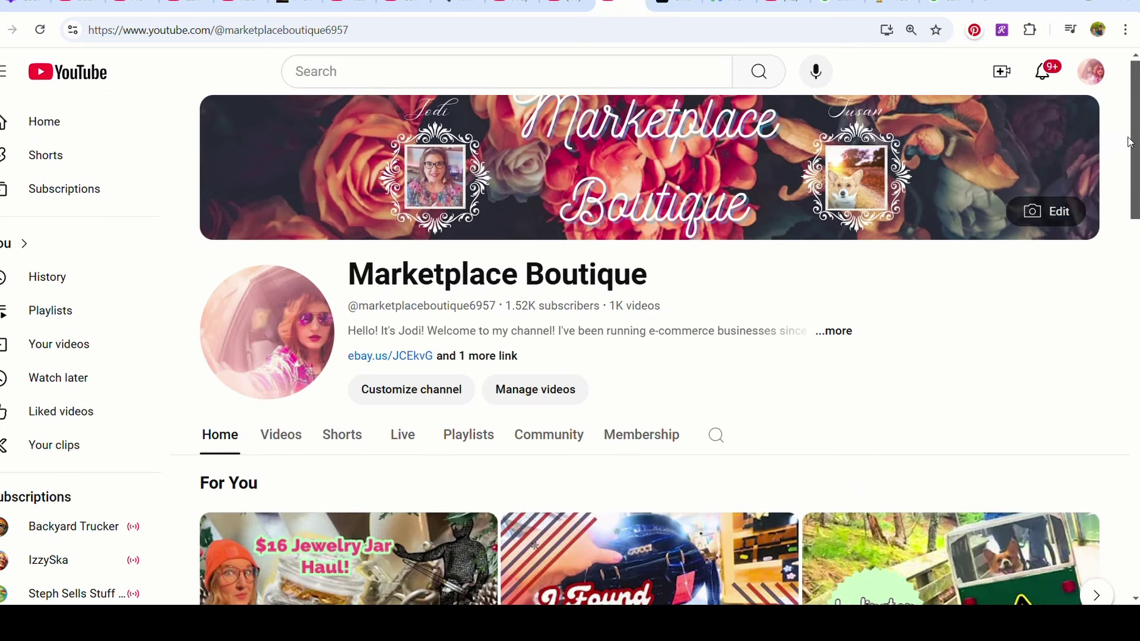